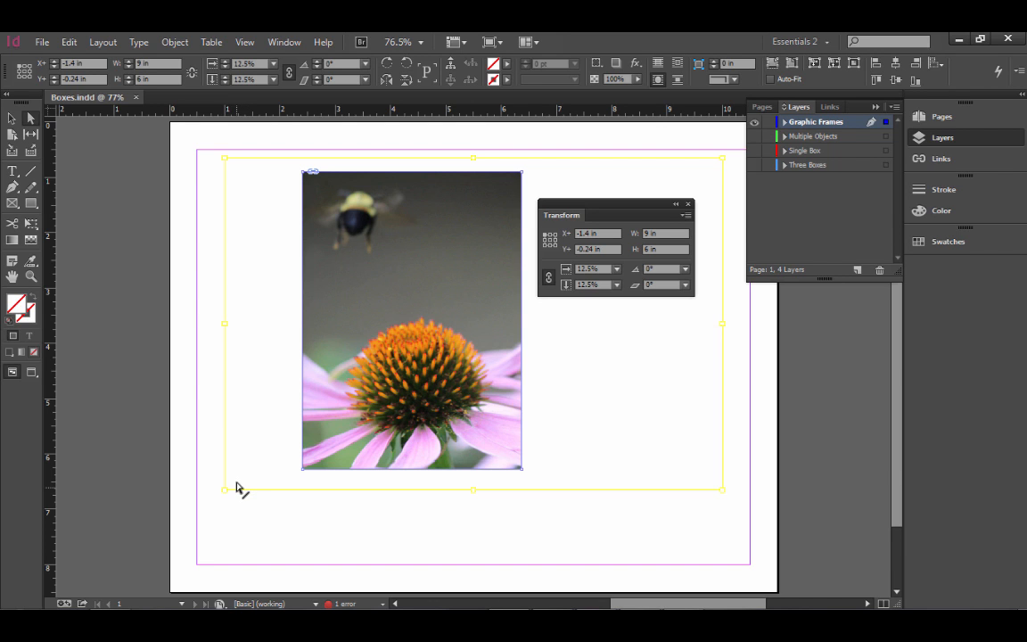
# Step: Try resizing the flower image inside its frame to about 8.52 by 4.4 in, and undo the change
pyautogui.moveTo(224, 489); pyautogui.dragTo(252, 401)
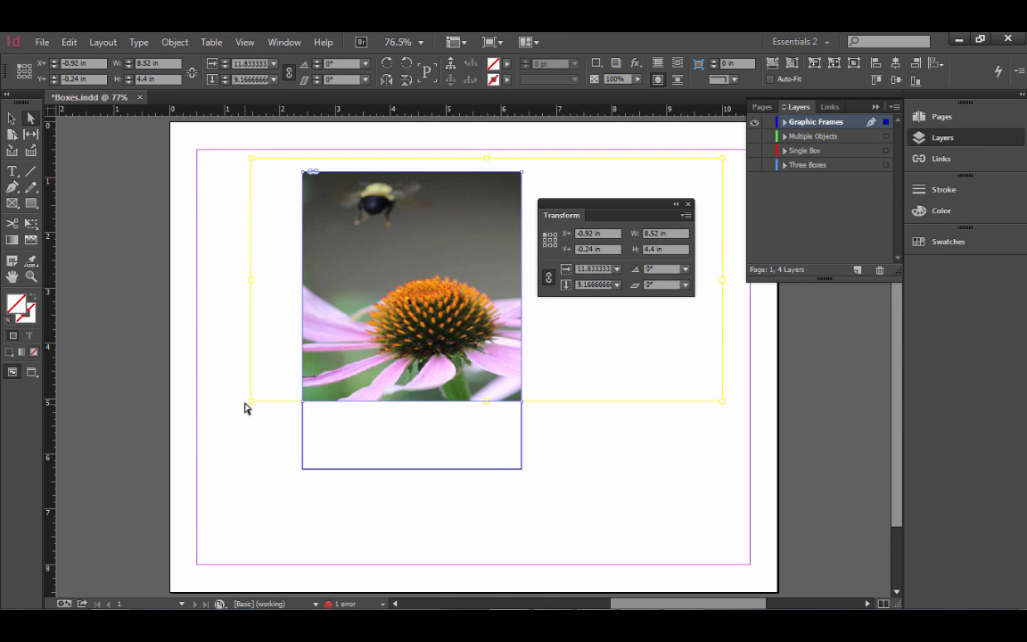
pyautogui.hotkey('ctrl', 'z')
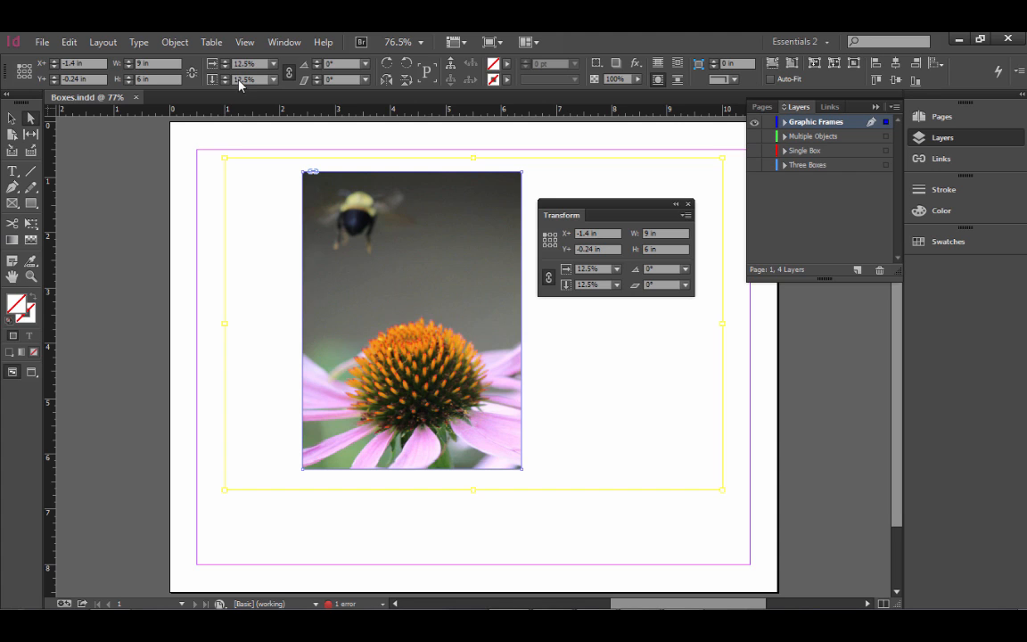
pyautogui.click(183, 46)
pyautogui.moveTo(192, 60)
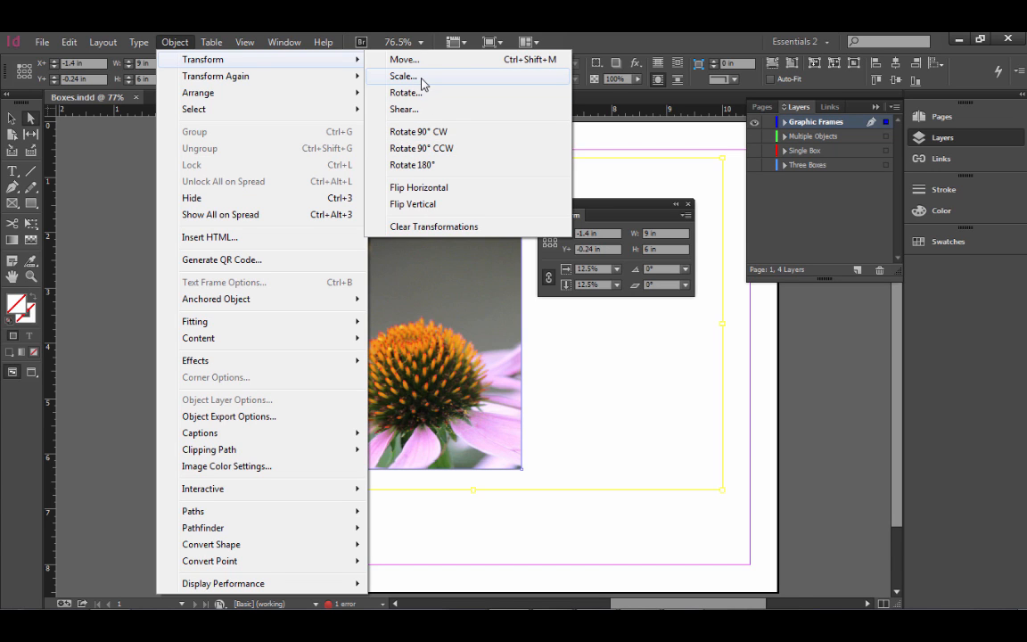
pyautogui.click(505, 538)
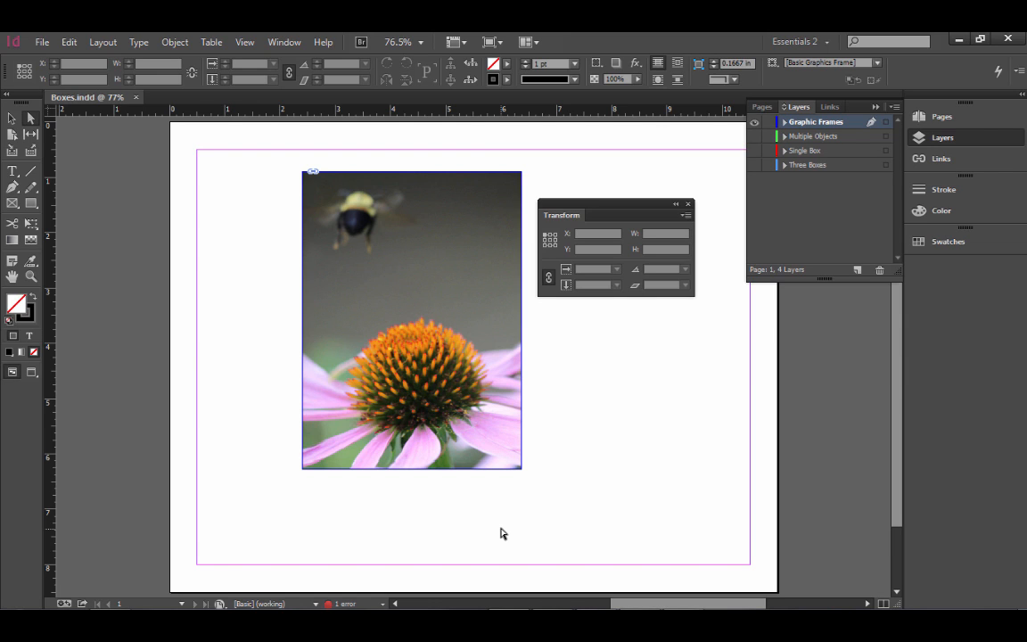
# Step: Select the flower image inside its frame and nudge it to about X -1.49 in, Y -0.25 in
pyautogui.click(461, 279)
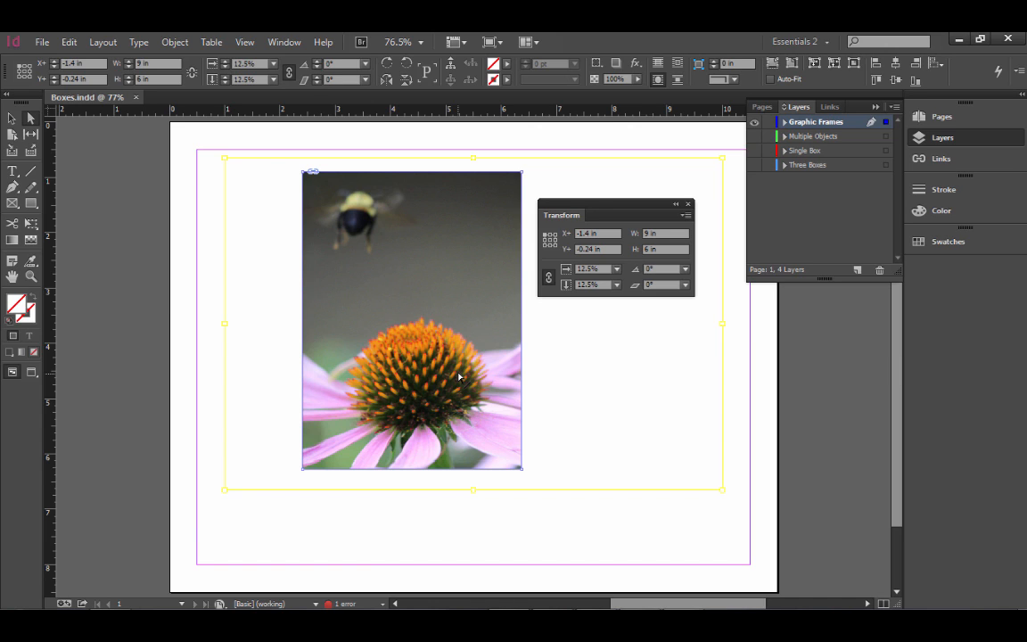
pyautogui.moveTo(454, 343); pyautogui.dragTo(449, 341)
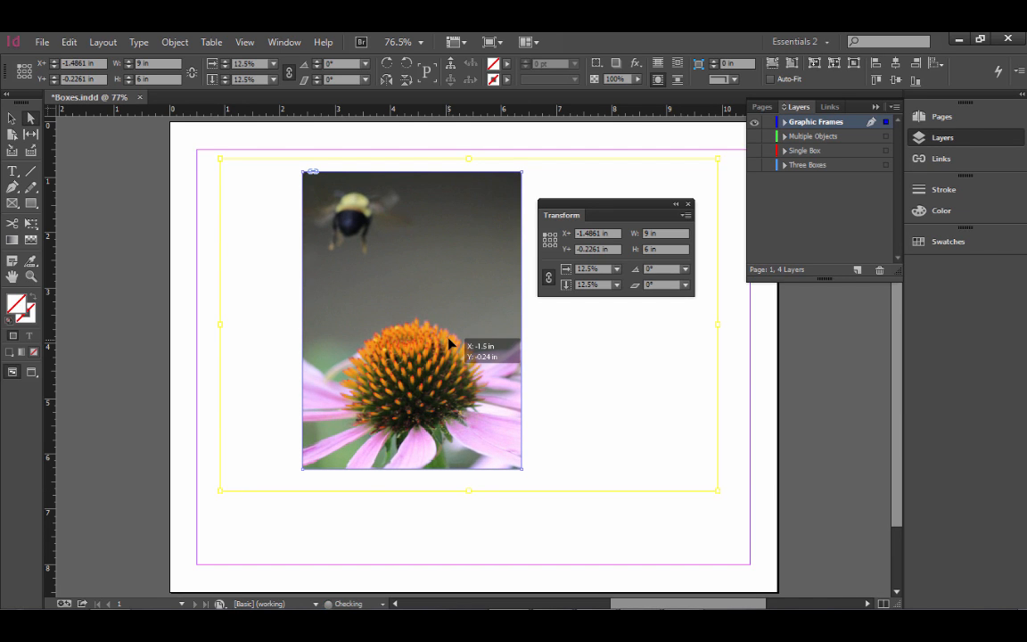
pyautogui.press('Left')
pyautogui.press('Up')
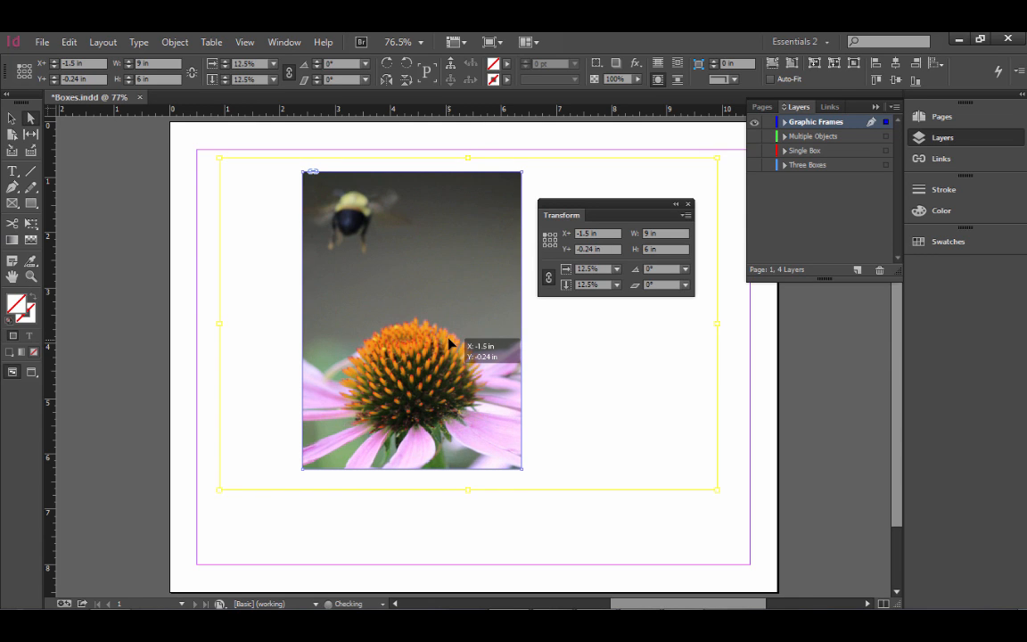
pyautogui.press('Right')
pyautogui.press('Up')
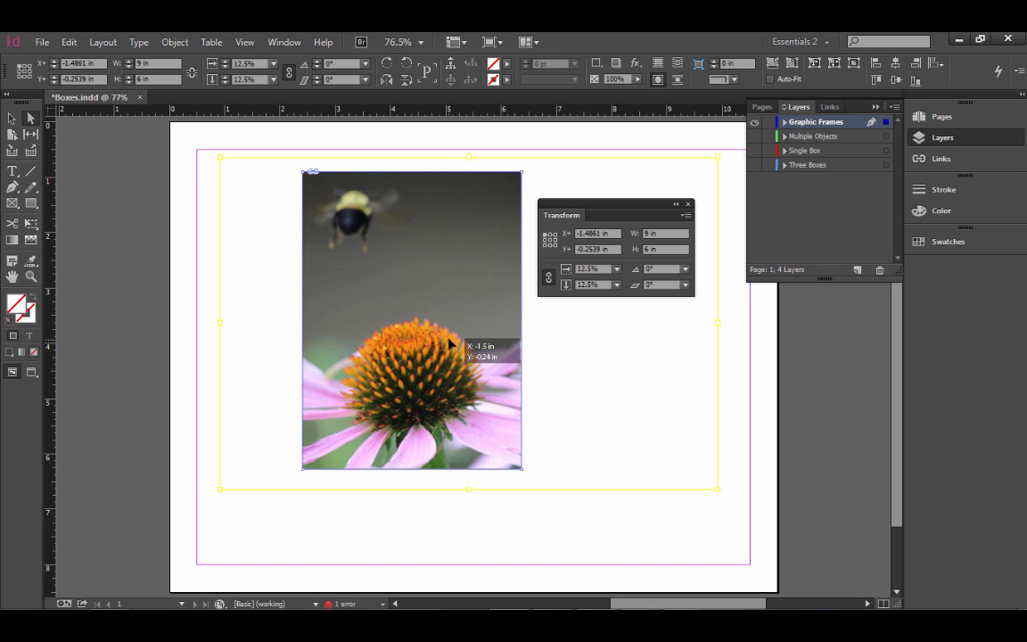
# Step: Fill the frame proportionally with the flower image and reposition the image horizontally to about X -1.14 in
pyautogui.click(178, 43)
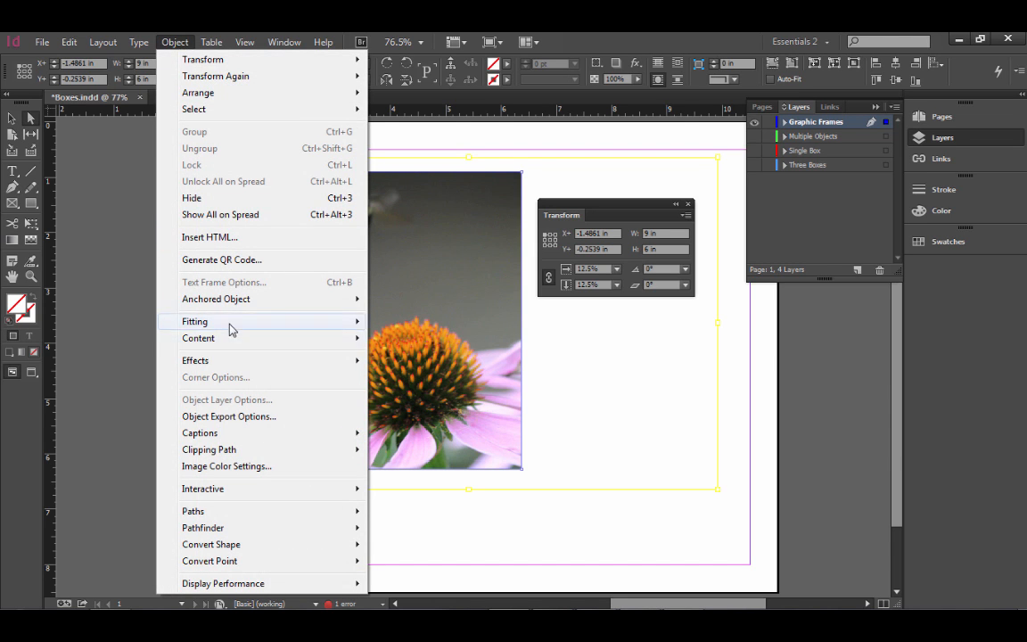
pyautogui.moveTo(230, 328)
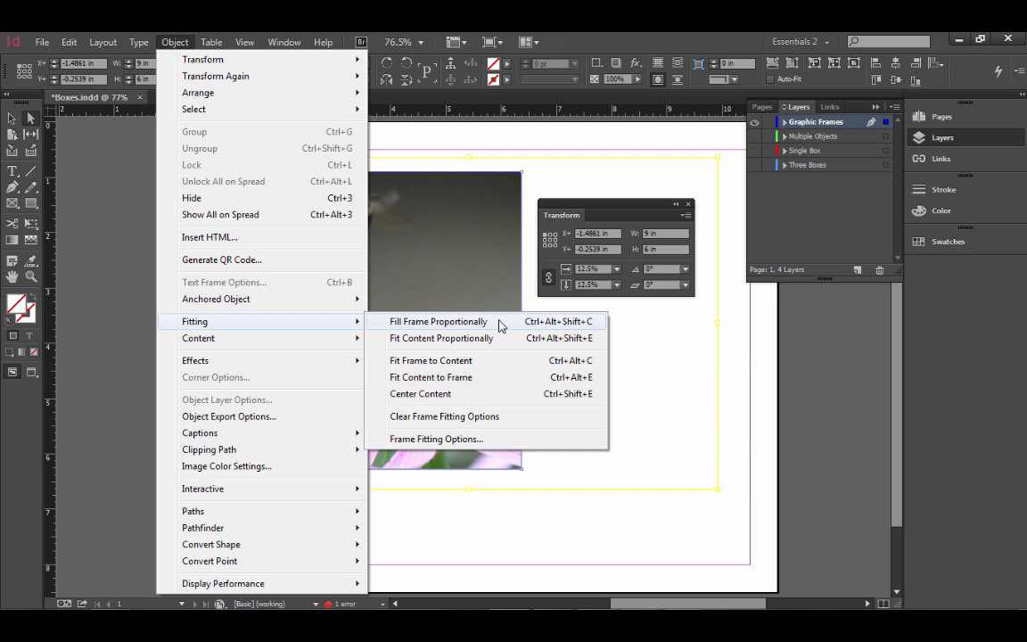
pyautogui.click(495, 383)
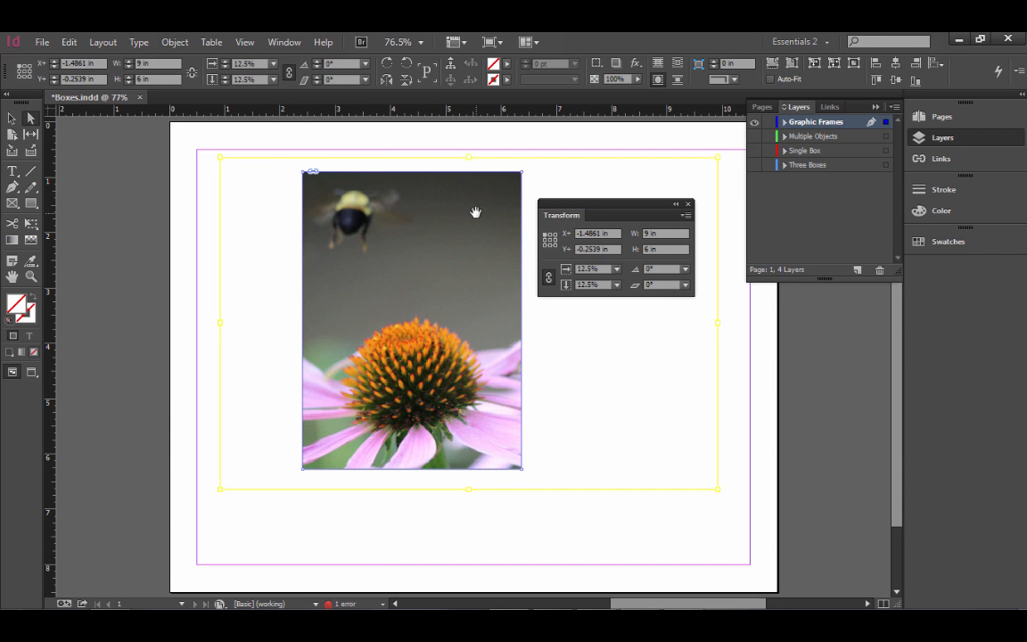
pyautogui.rightClick(477, 214)
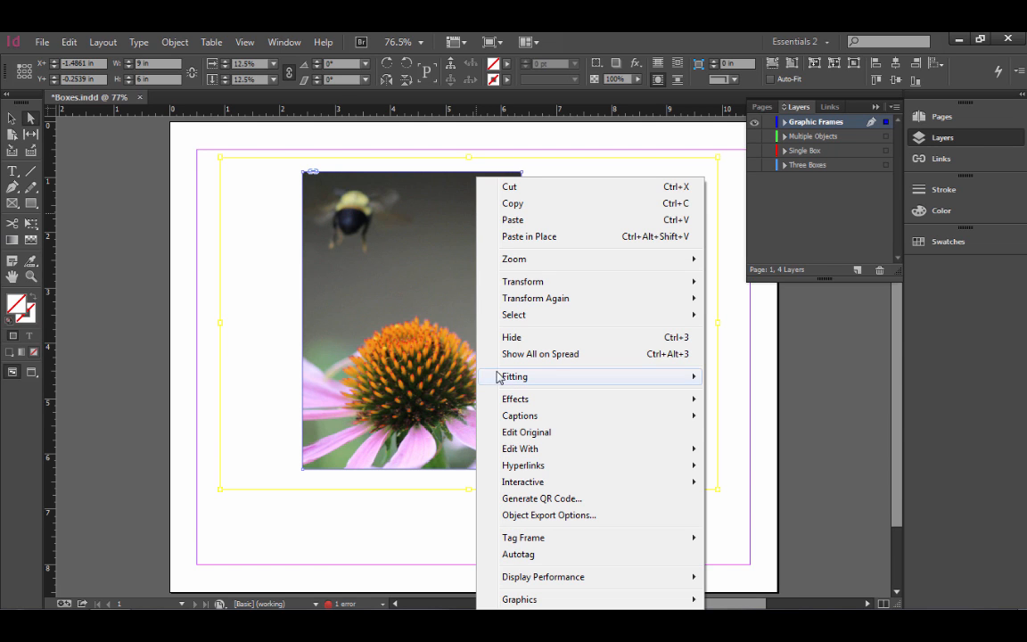
pyautogui.moveTo(504, 379)
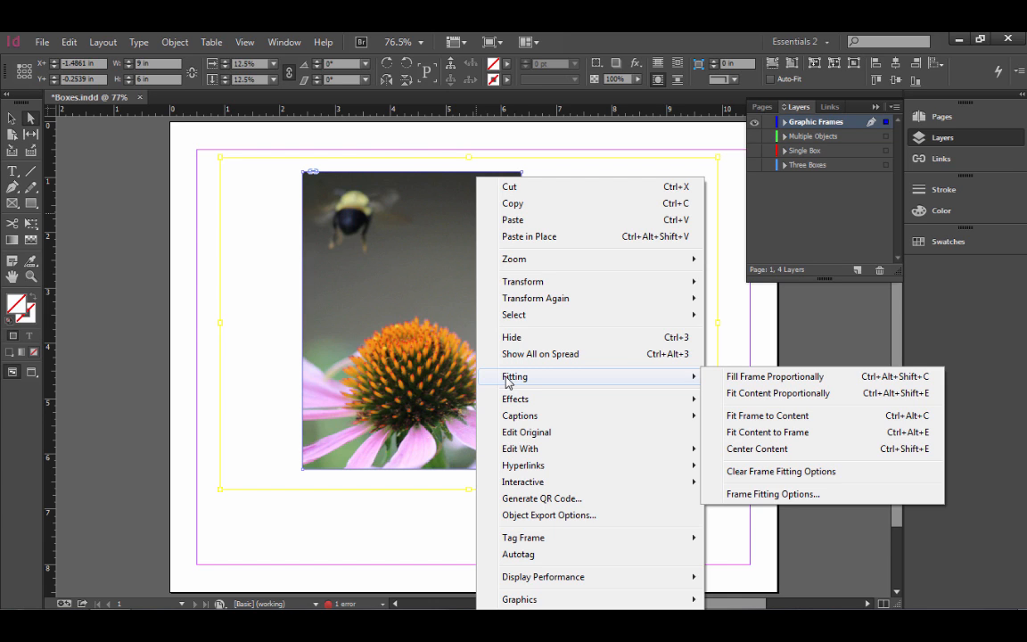
pyautogui.click(839, 383)
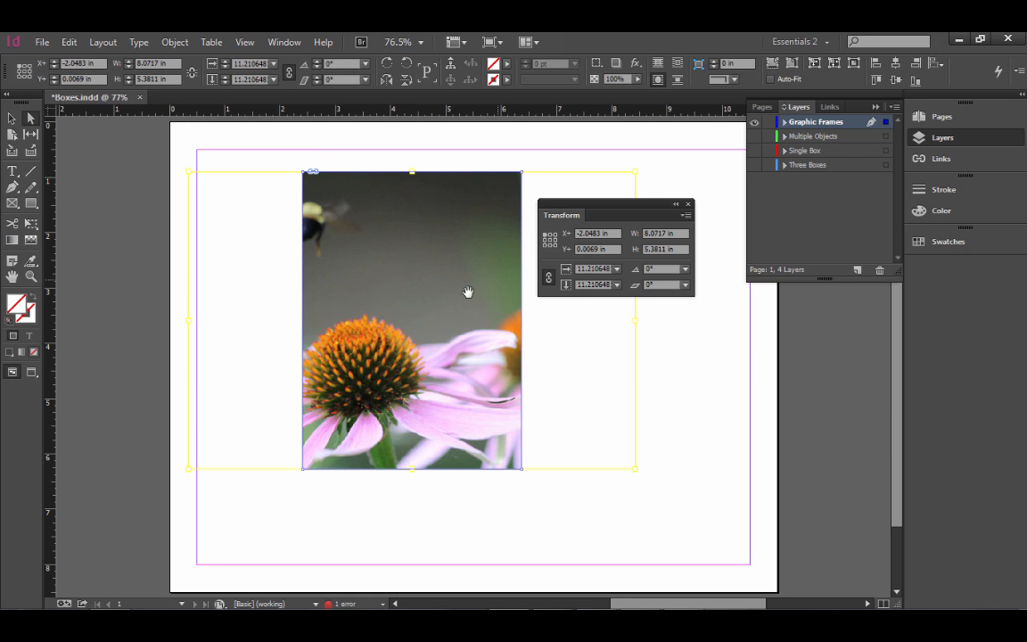
pyautogui.moveTo(398, 366); pyautogui.dragTo(427, 368)
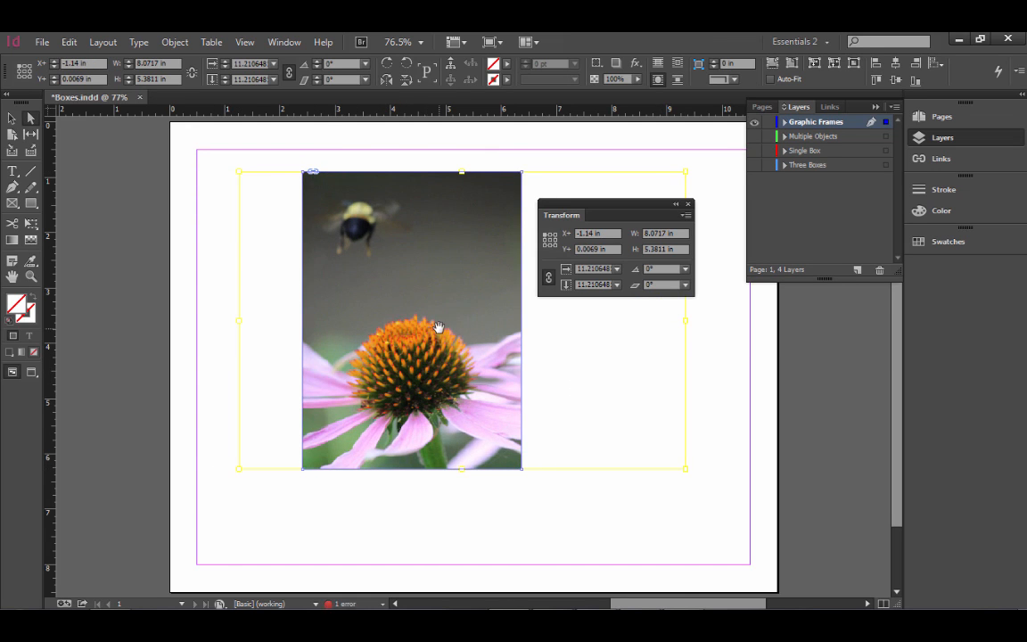
# Step: Fit the flower image proportionally so the whole picture sits inside its frame
pyautogui.rightClick(440, 335)
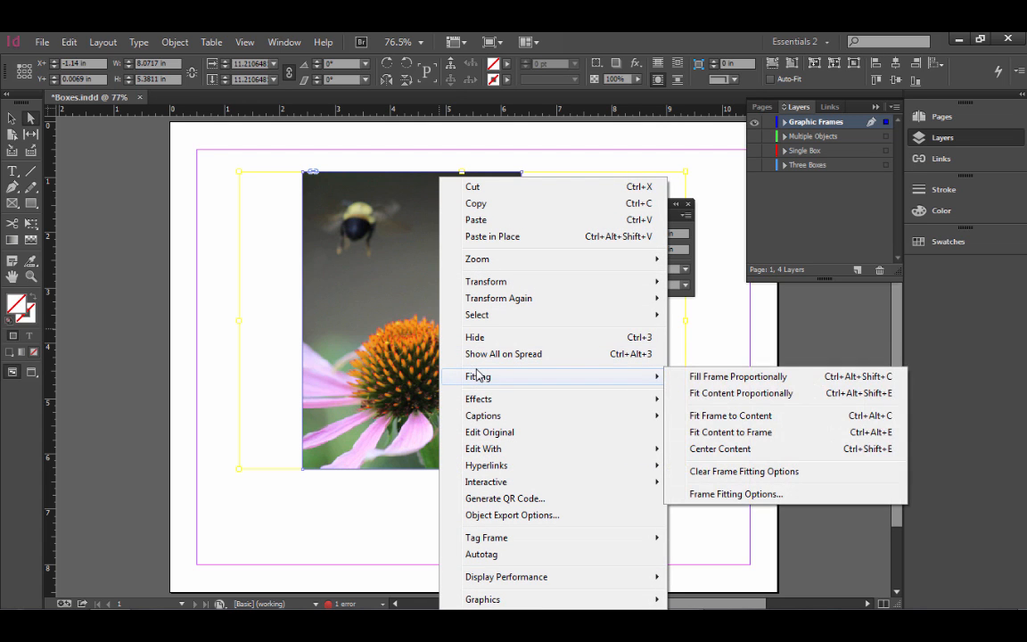
pyautogui.click(754, 401)
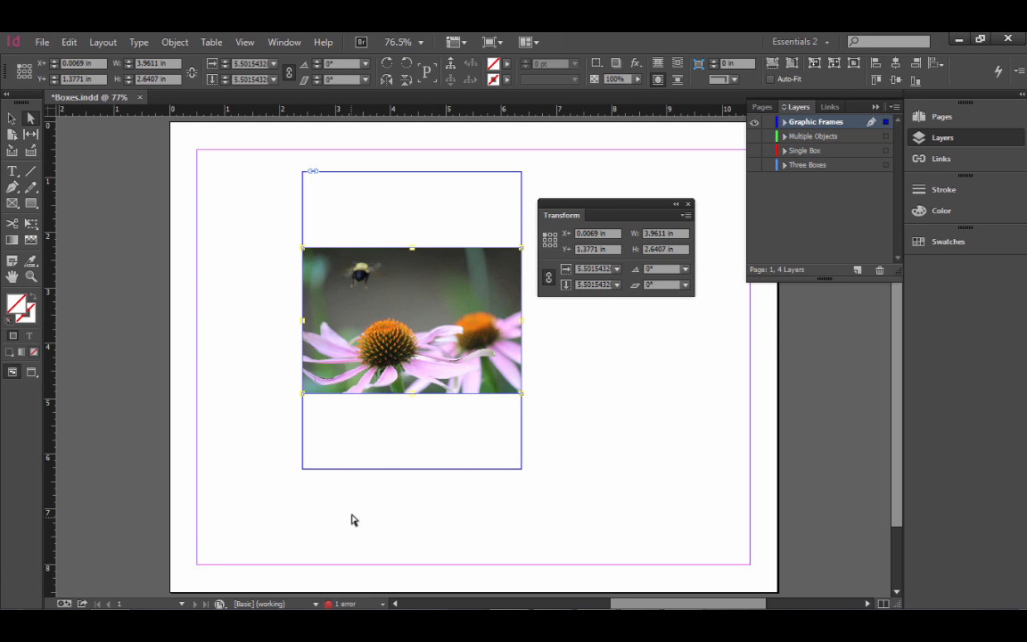
# Step: Try fitting the frame to the image content and undo that fitting
pyautogui.rightClick(390, 356)
pyautogui.moveTo(514, 389)
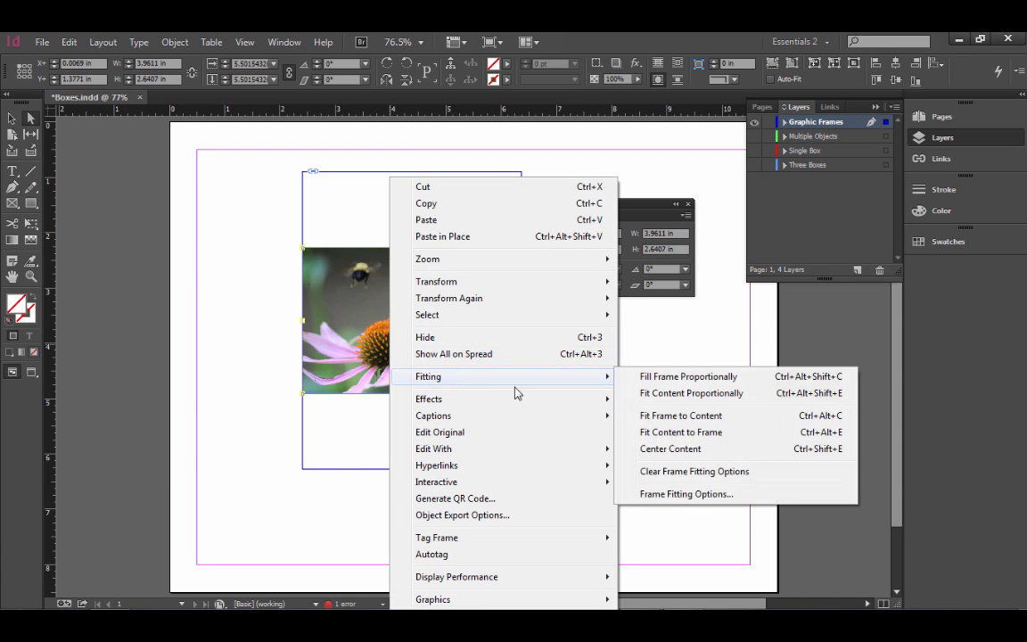
pyautogui.click(693, 419)
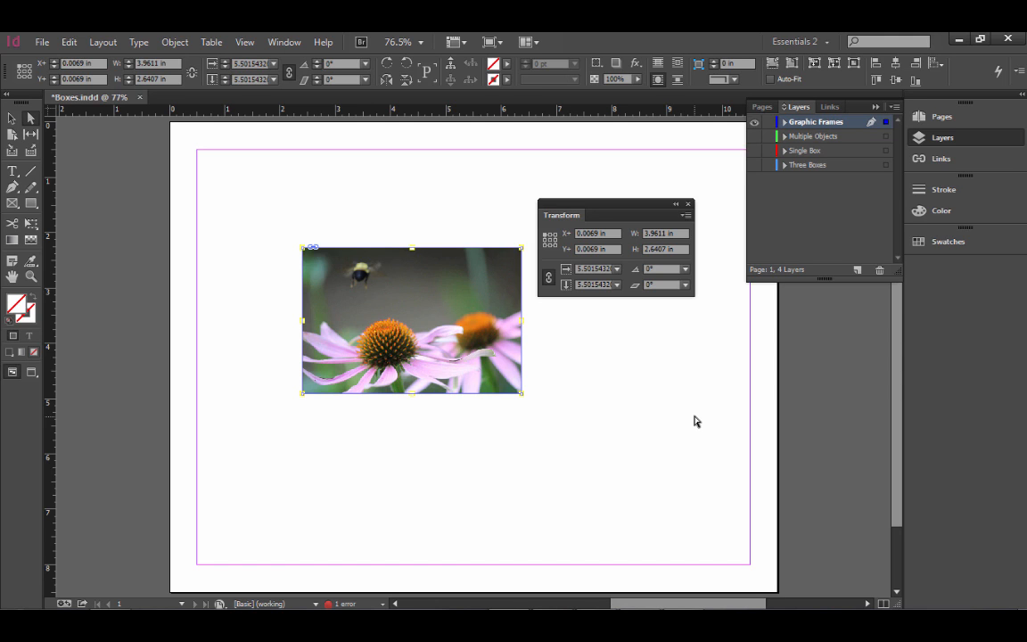
pyautogui.hotkey('ctrl', 'z')
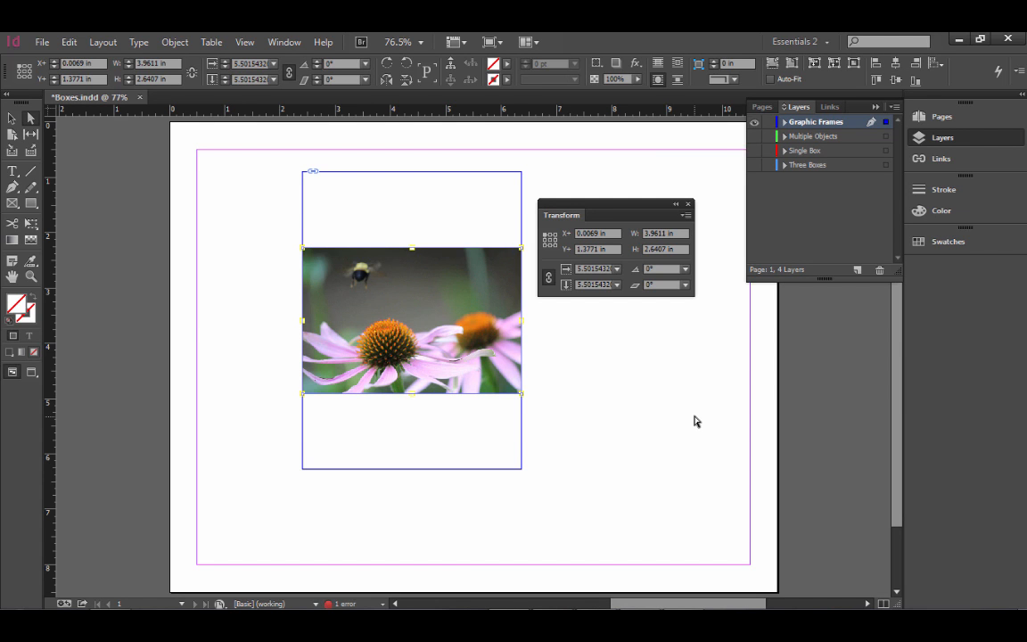
# Step: Stretch the image with Fit Content to Frame, and restore its proportions with Fit Content Proportionally
pyautogui.rightClick(400, 334)
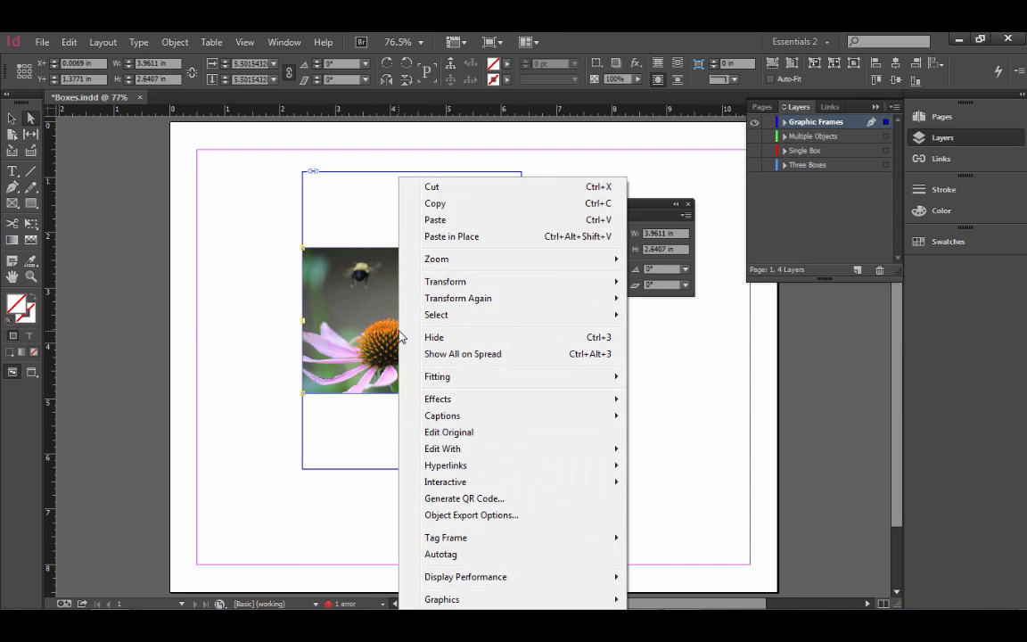
pyautogui.moveTo(472, 378)
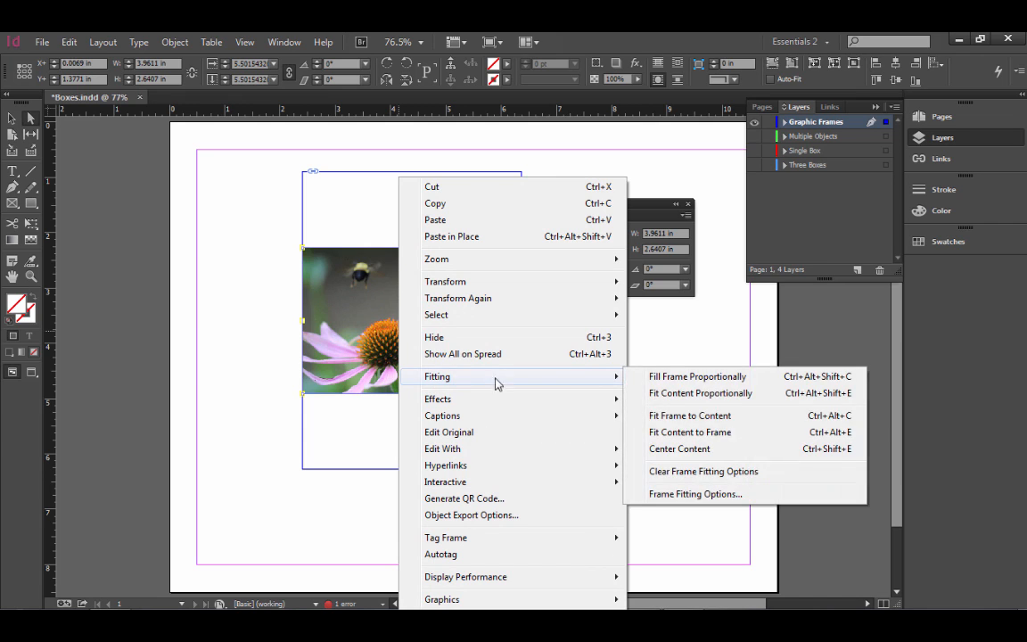
pyautogui.click(724, 437)
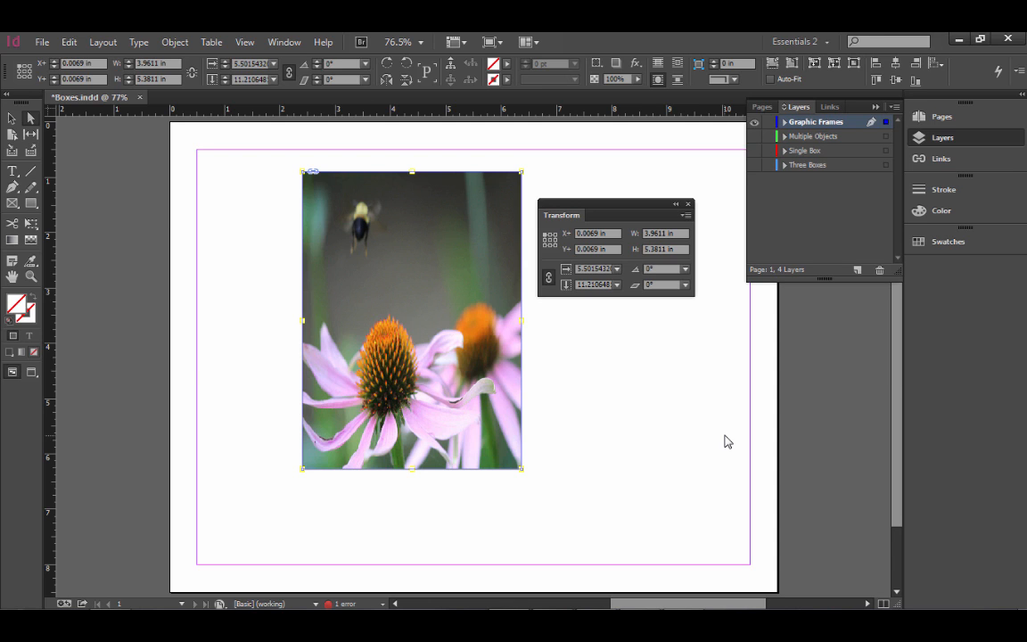
pyautogui.hotkey('ctrl', 'alt', 'shift', 'e')
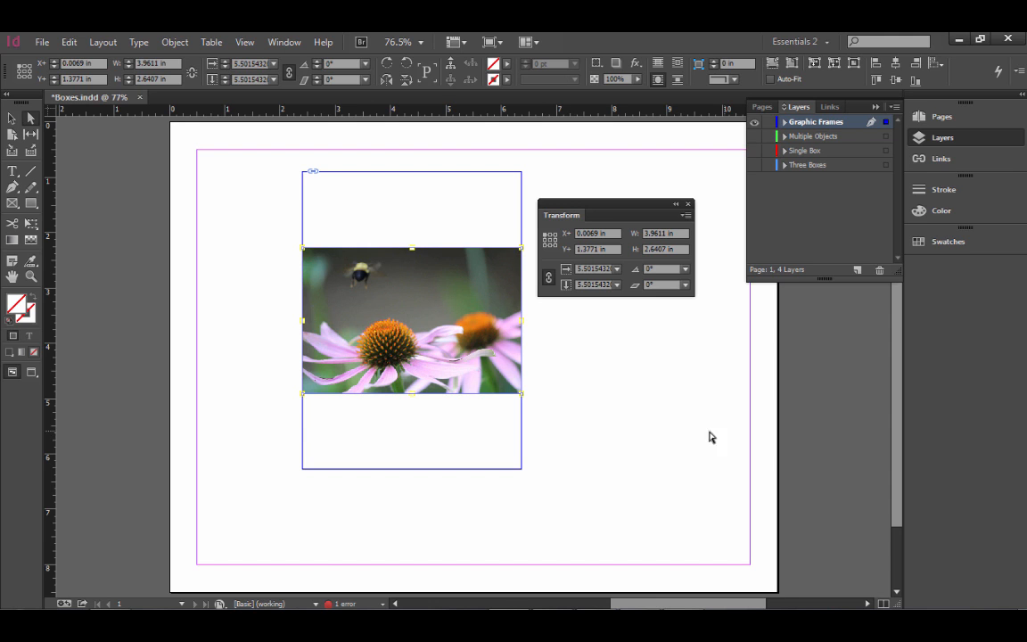
# Step: Fill the frame proportionally with the flower image and reposition the image to about X -1.1 in, Y 0.01 in
pyautogui.rightClick(436, 335)
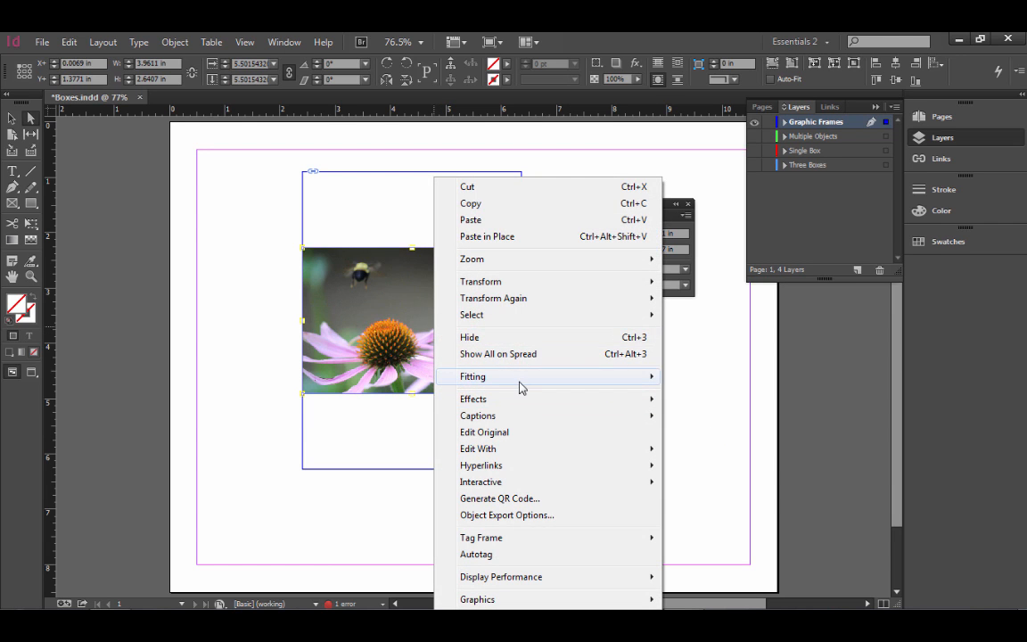
pyautogui.moveTo(521, 382)
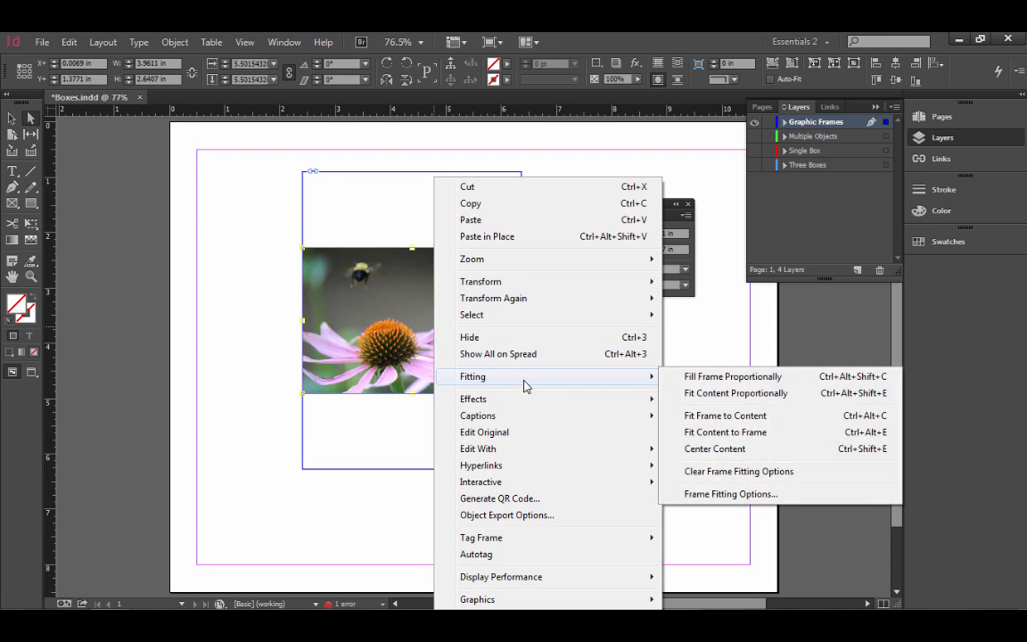
pyautogui.click(695, 382)
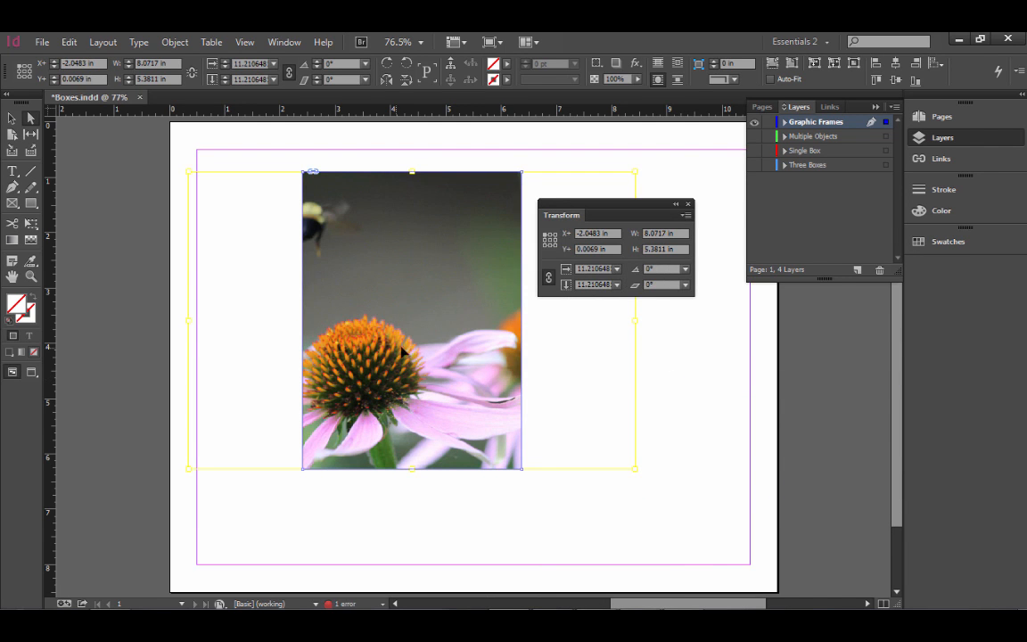
pyautogui.moveTo(416, 351)
pyautogui.mouseDown()
pyautogui.moveTo(422, 342)
pyautogui.moveTo(419, 352)
pyautogui.mouseUp()
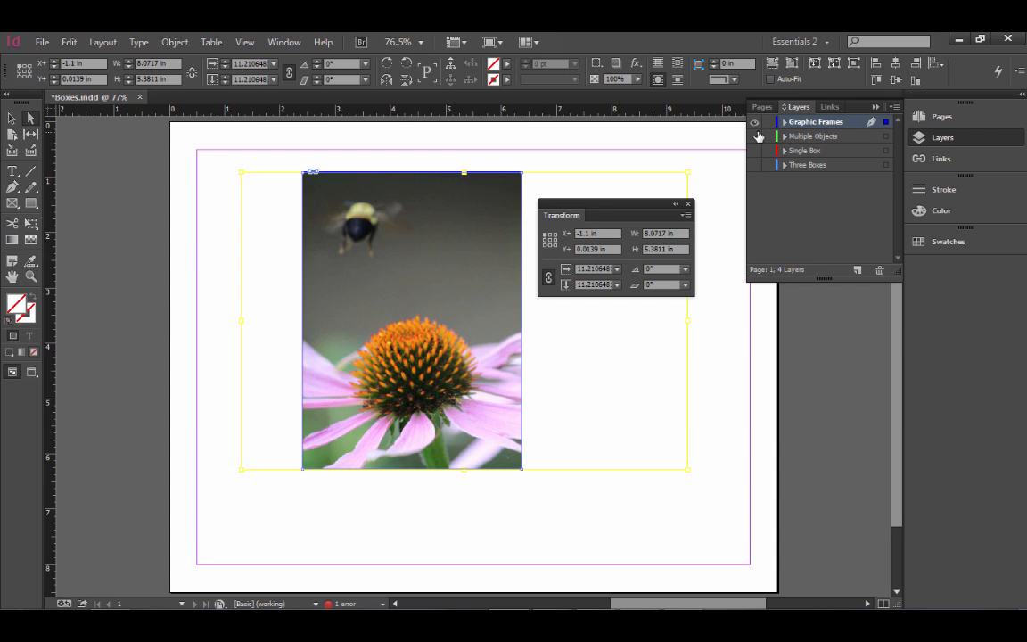
# Step: Close the Transform panel and show the hidden Lorem text frame on the Graphic Frames layer
pyautogui.click(784, 123)
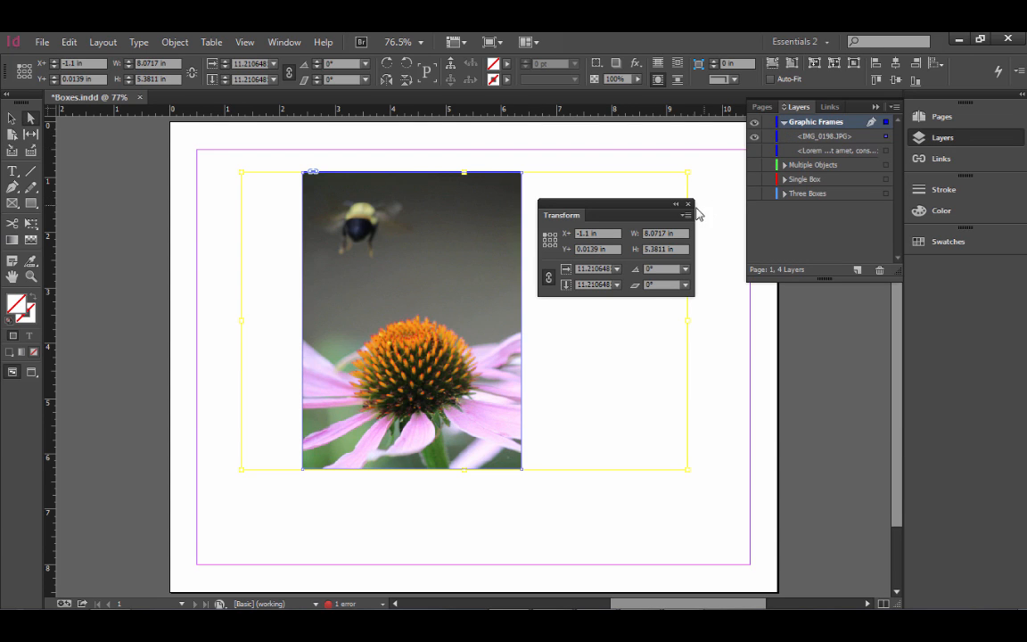
pyautogui.click(689, 205)
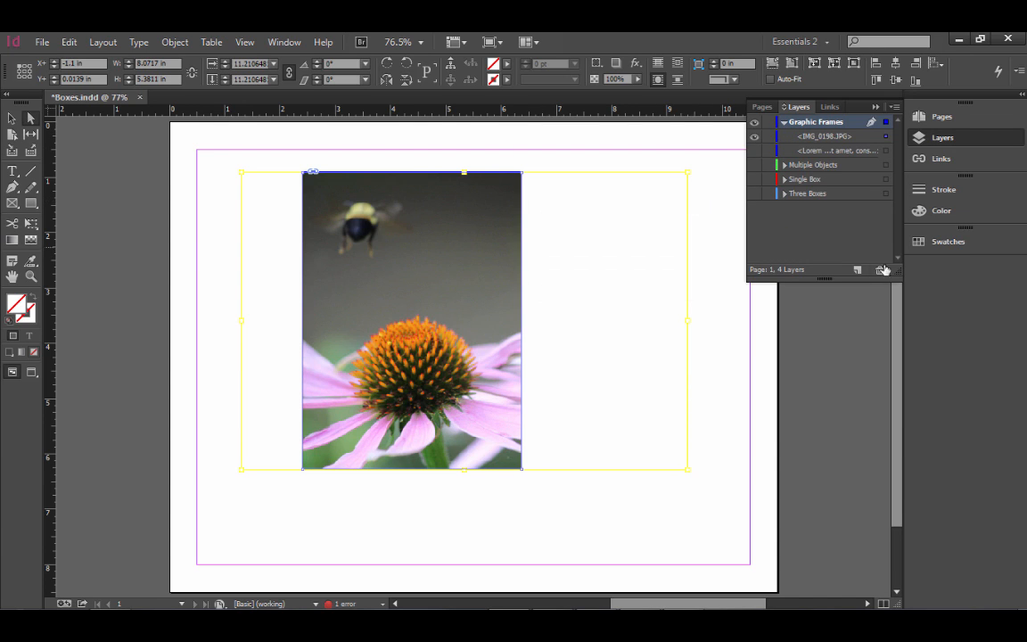
pyautogui.moveTo(896, 271); pyautogui.dragTo(896, 309)
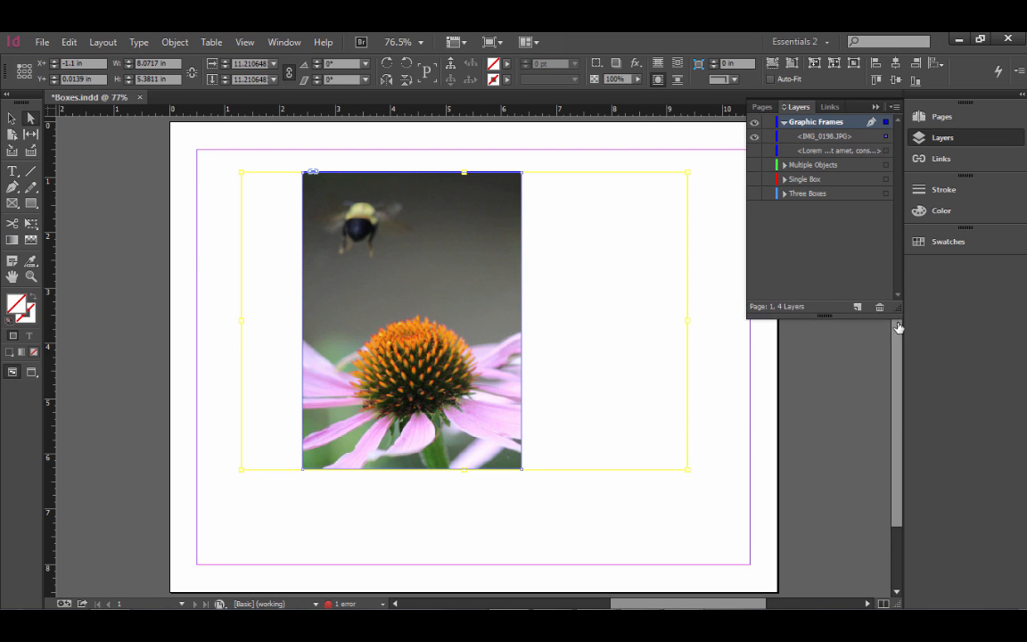
pyautogui.click(755, 151)
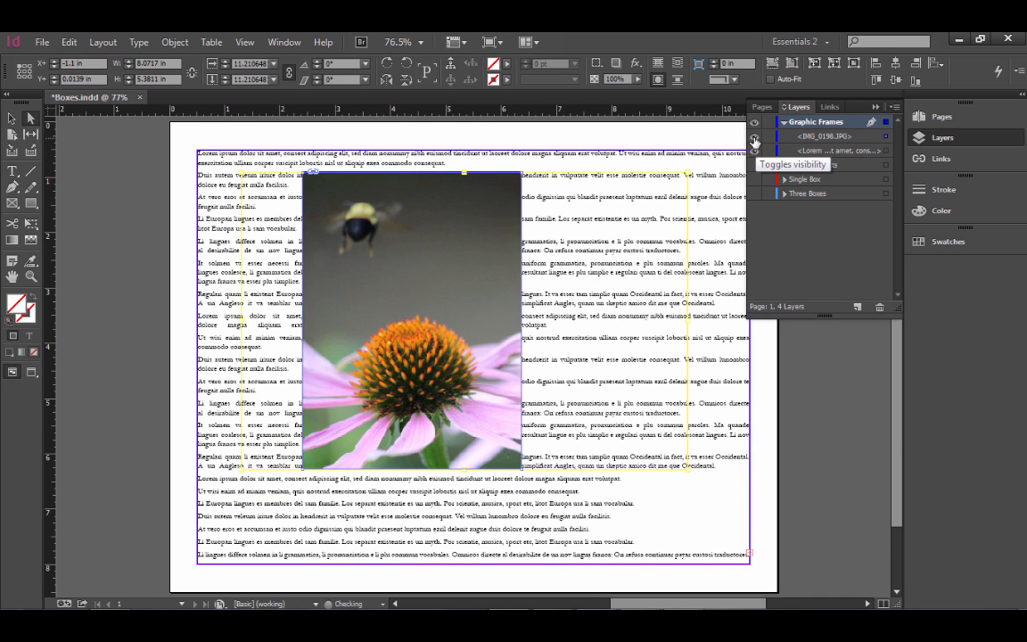
# Step: Toggle the visibility of IMG_0198.JPG on the Graphic Frames layer, leaving it hidden, and clear the selection
pyautogui.click(755, 137)
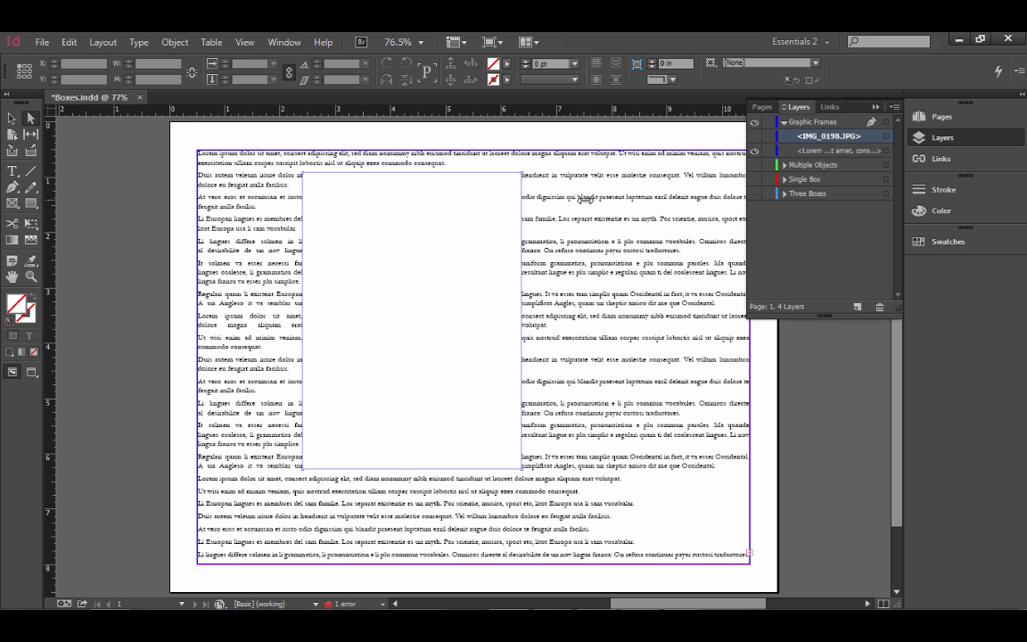
pyautogui.click(754, 137)
pyautogui.click(495, 190)
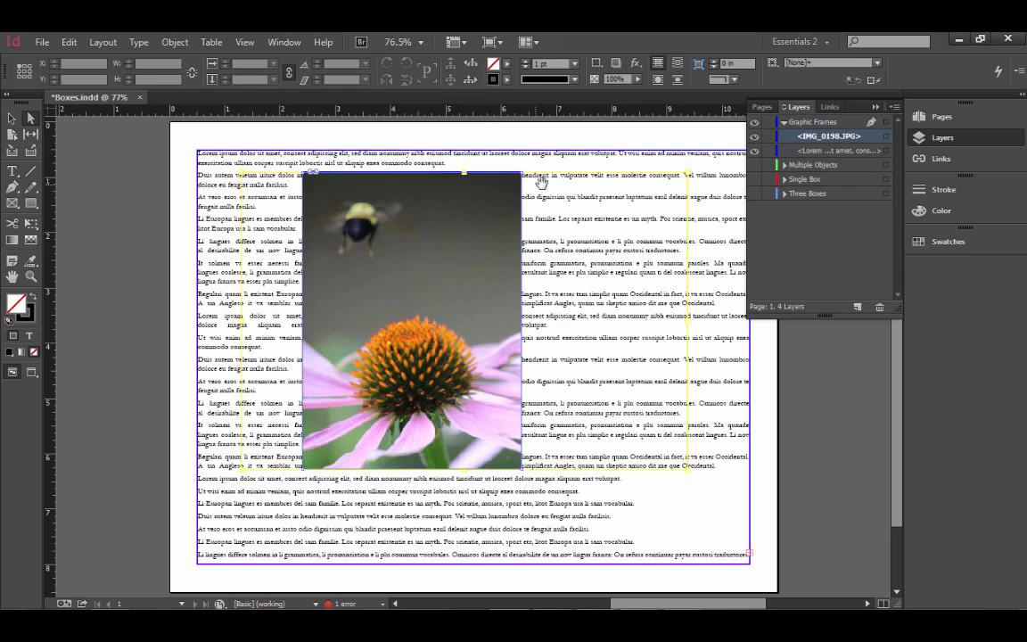
pyautogui.click(754, 137)
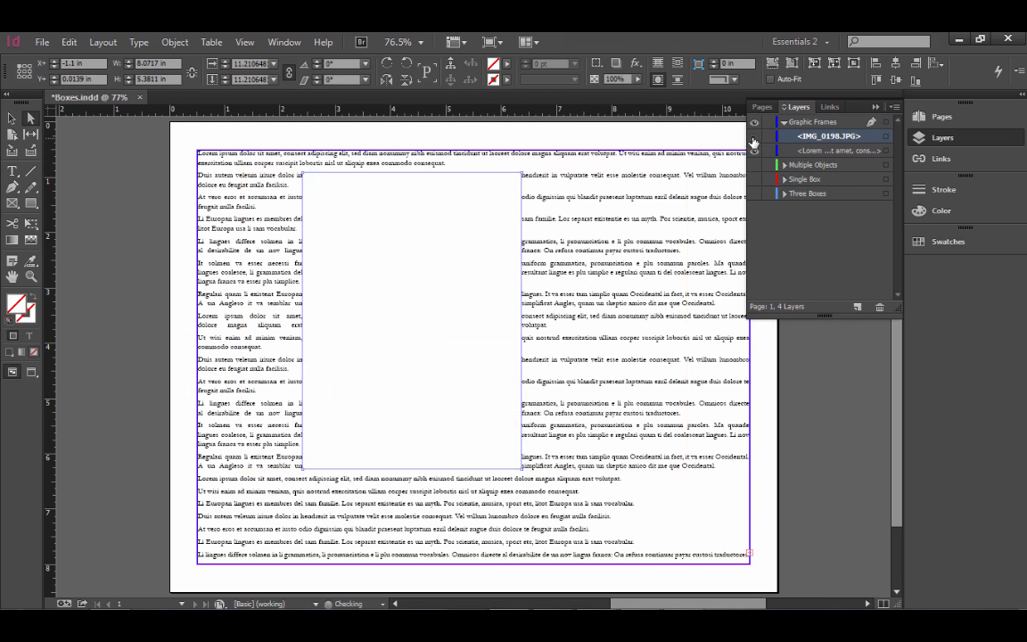
pyautogui.click(613, 134)
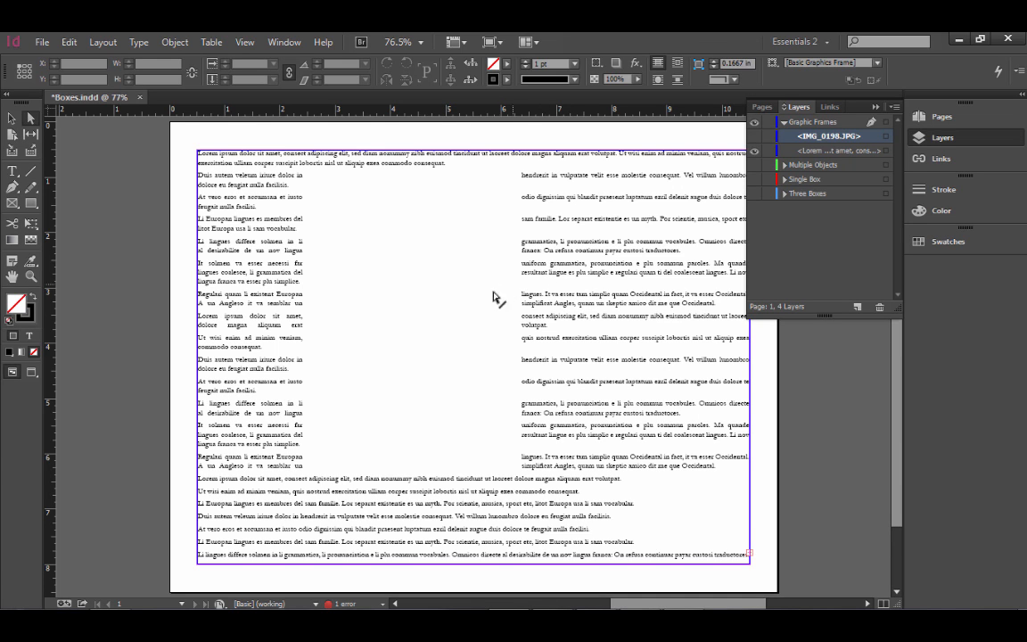
# Step: Try moving the text frame, undo the move, and highlight the Lorem text item on the Graphic Frames layer
pyautogui.moveTo(457, 300); pyautogui.dragTo(261, 332)
pyautogui.hotkey('ctrl', 'z')
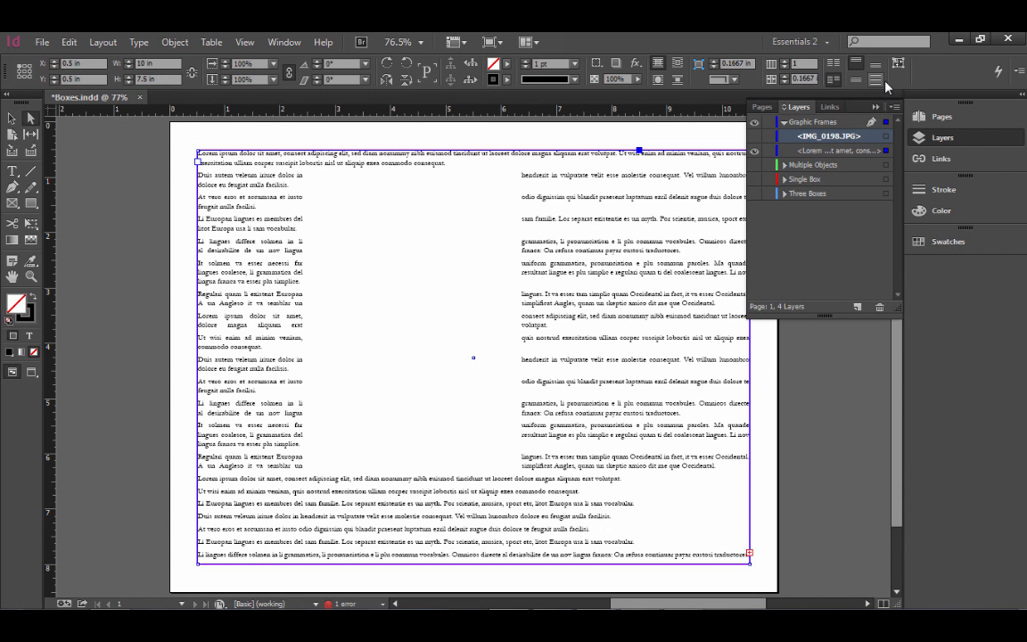
pyautogui.click(807, 152)
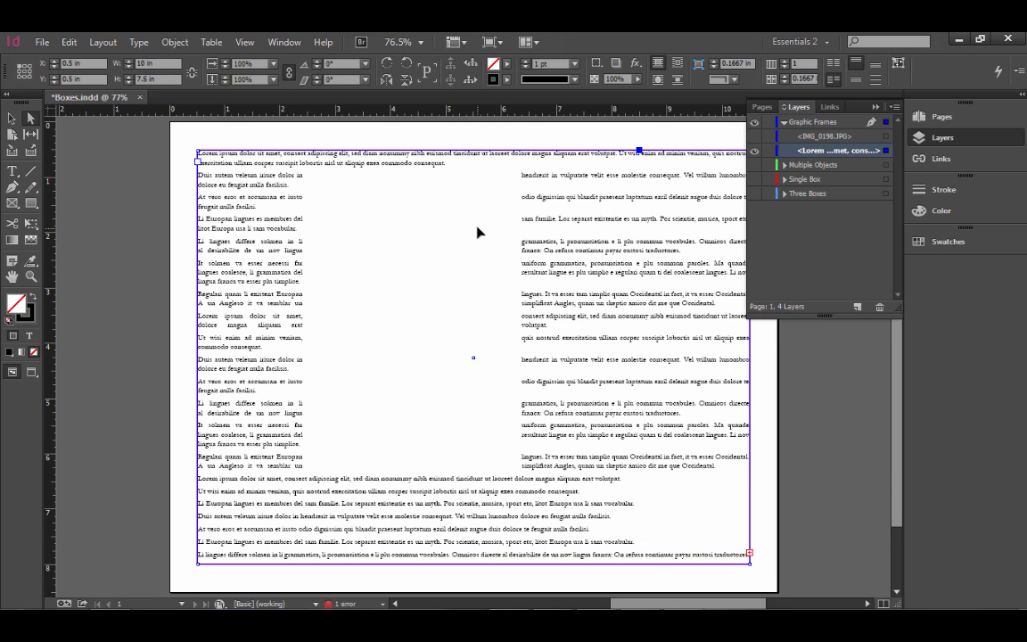